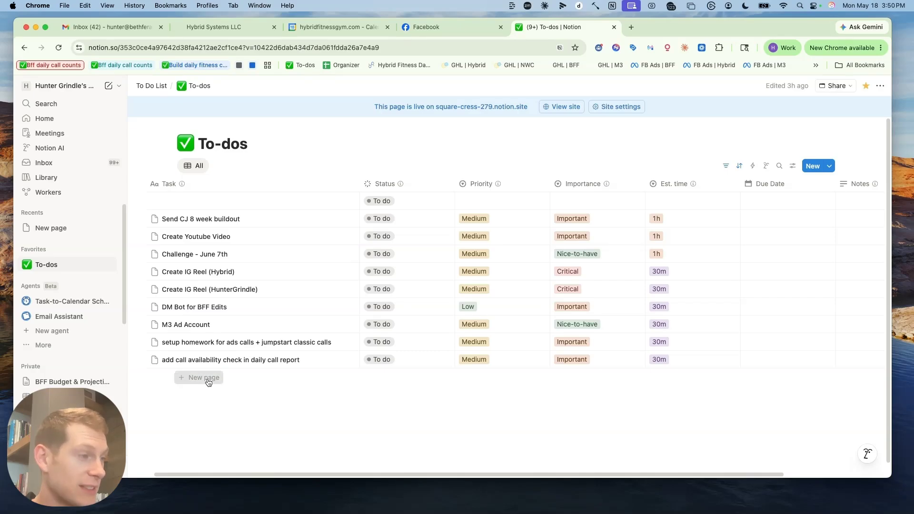
- Add a new task named "Random to do" to the end of the To-dos database
click(209, 379)
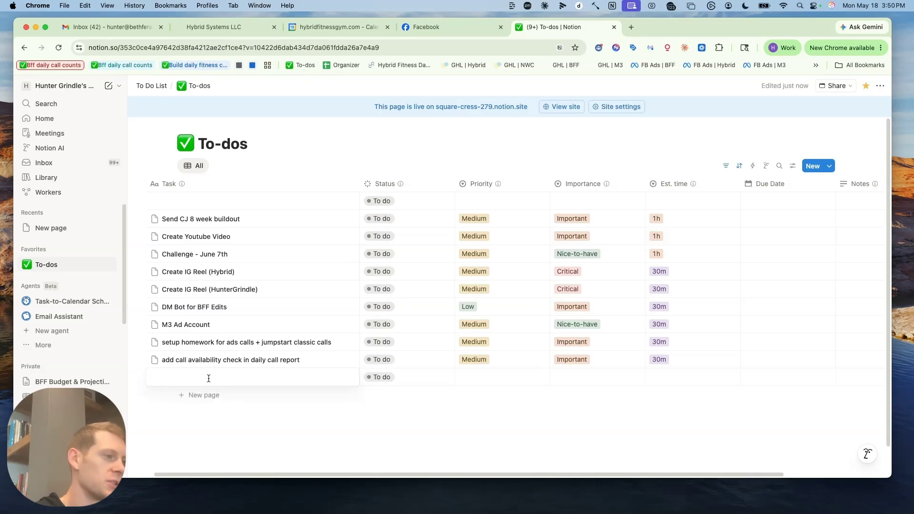
text(Random to)
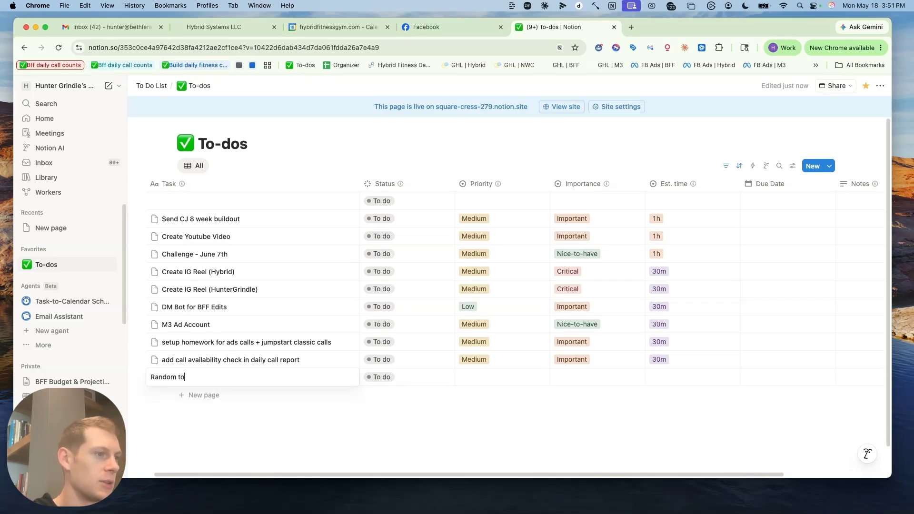
text( do)
key(Return)
- Set the "Random to do" task to Medium priority, Important importance and an estimated time of 1h
click(477, 380)
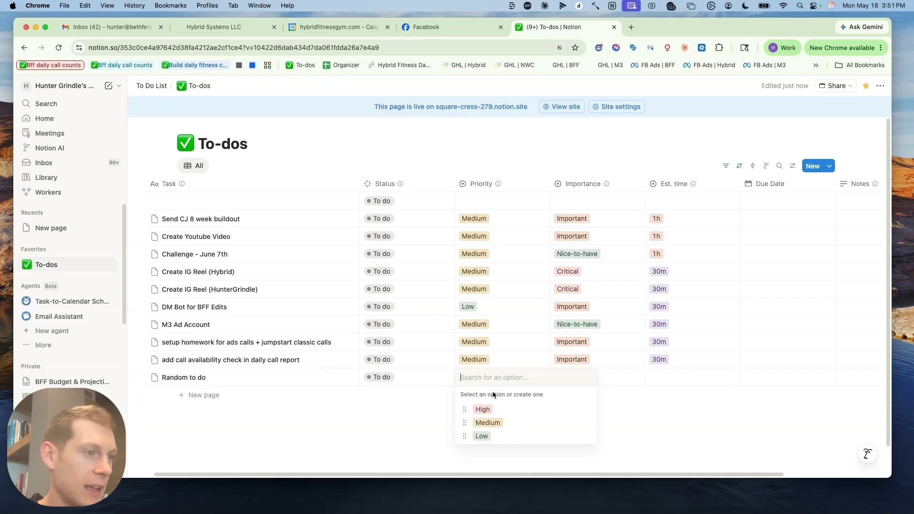
click(492, 424)
click(570, 379)
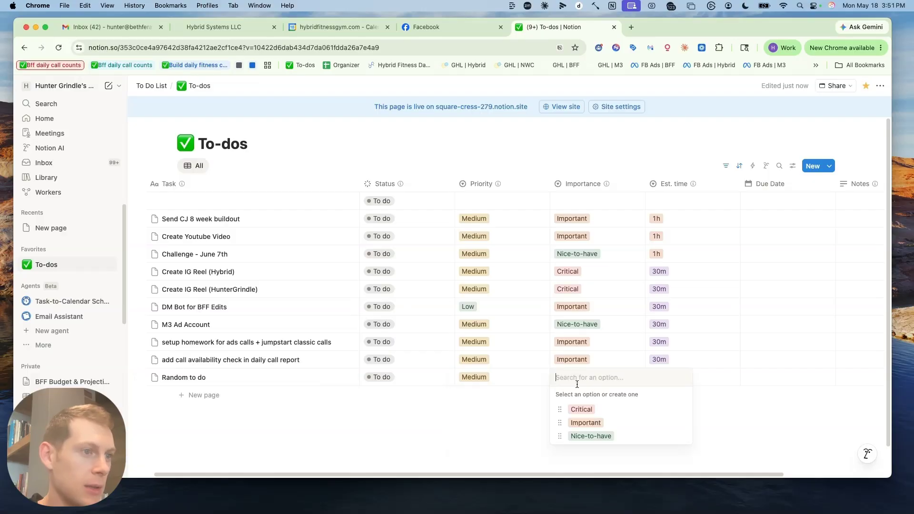
click(584, 423)
click(668, 377)
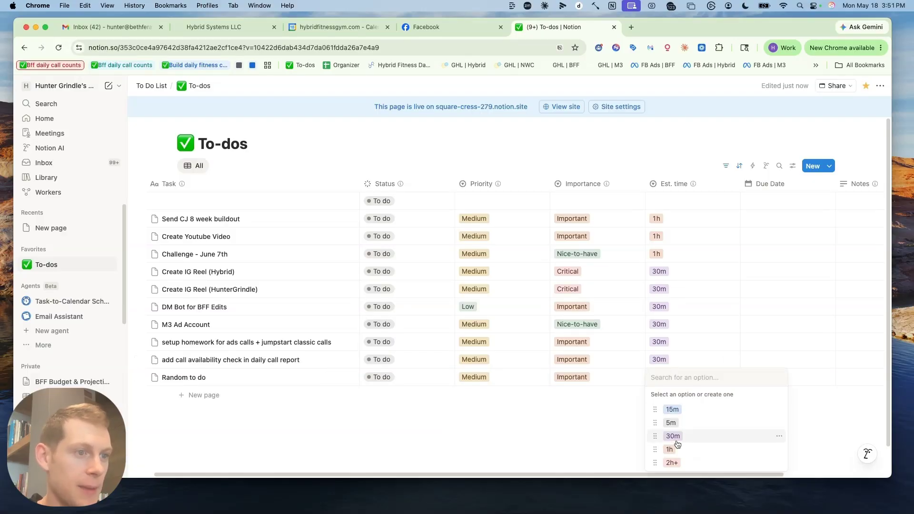
click(667, 436)
click(455, 419)
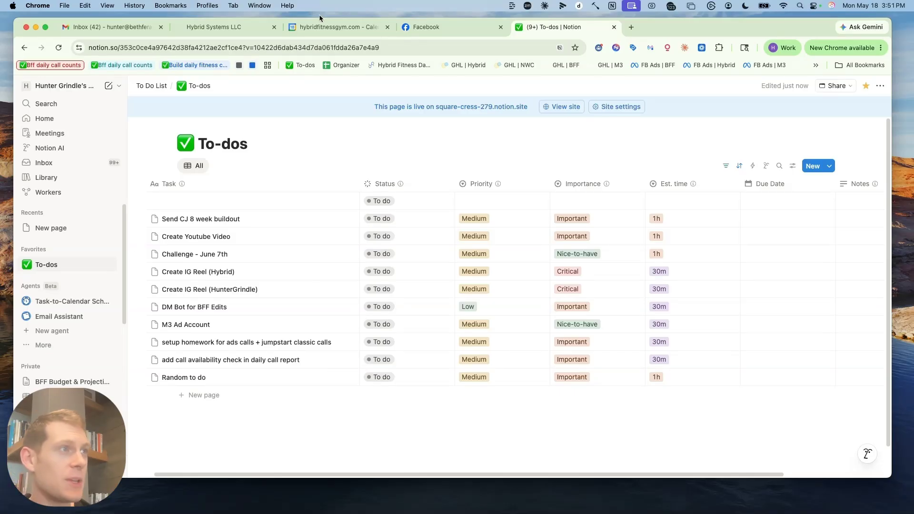
- Switch to Google Calendar and compare the week's scheduled task blocks with the tasks in the Notion To-dos list
click(329, 29)
drag(327, 31, 440, 29)
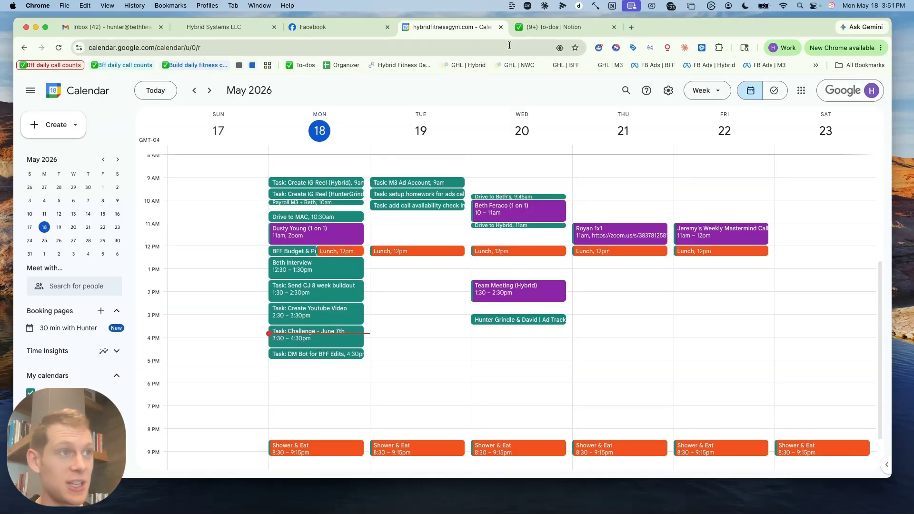
click(539, 29)
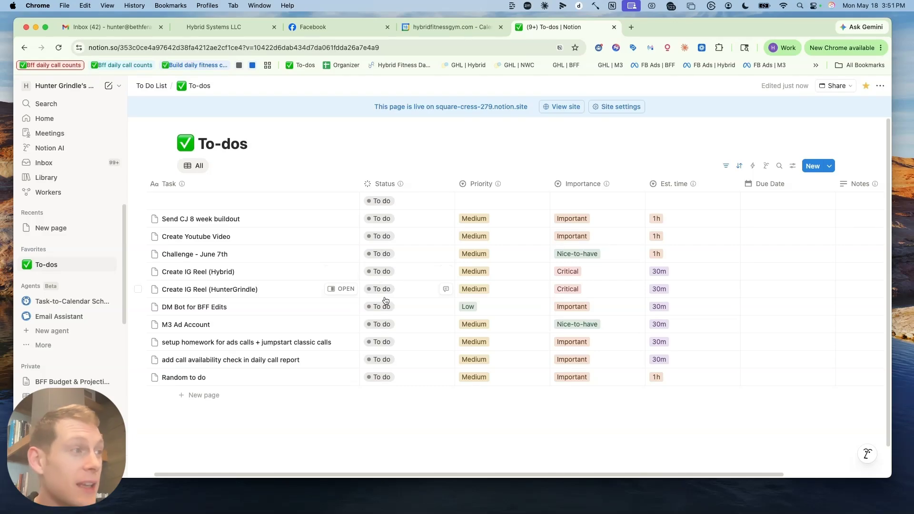
click(452, 29)
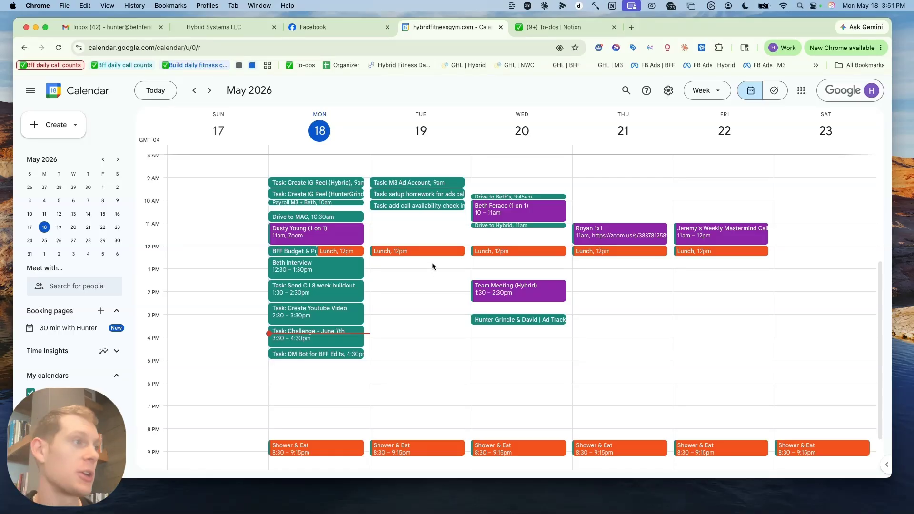
- Return to Notion and create an empty database inside the recent page named "New page"
click(538, 30)
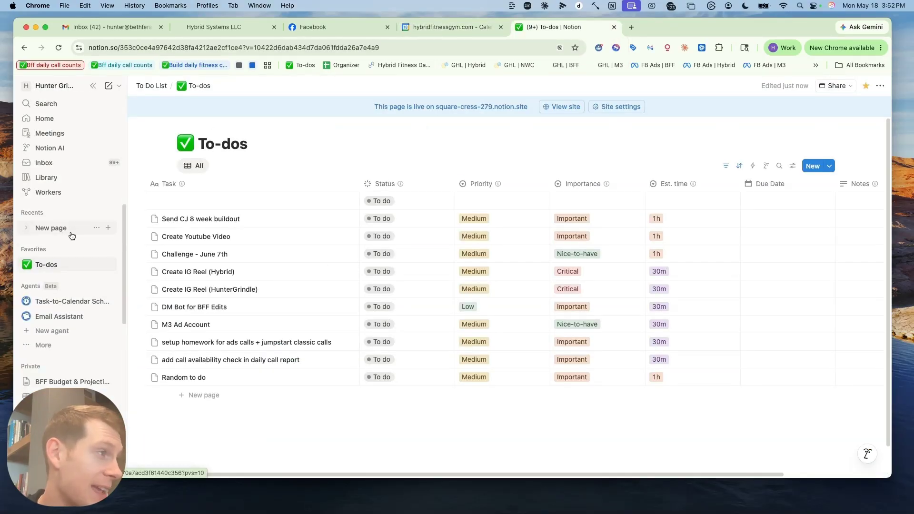
click(109, 228)
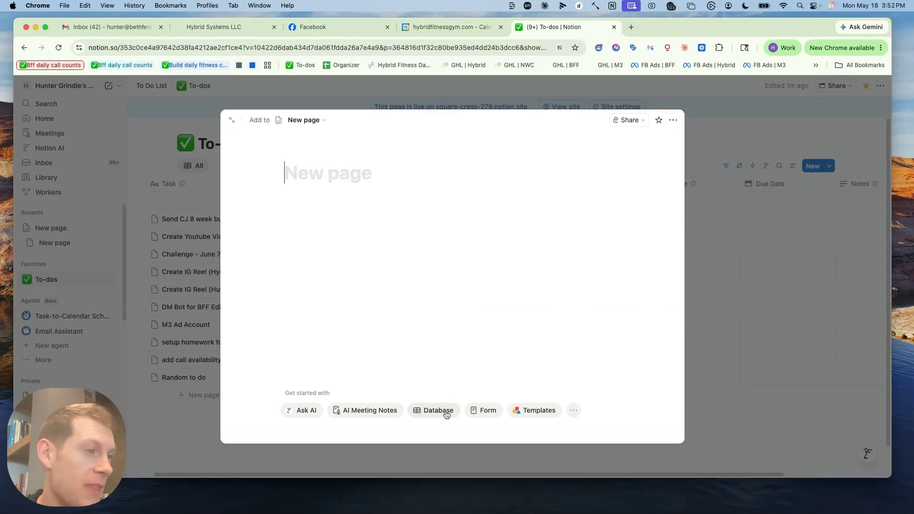
click(443, 418)
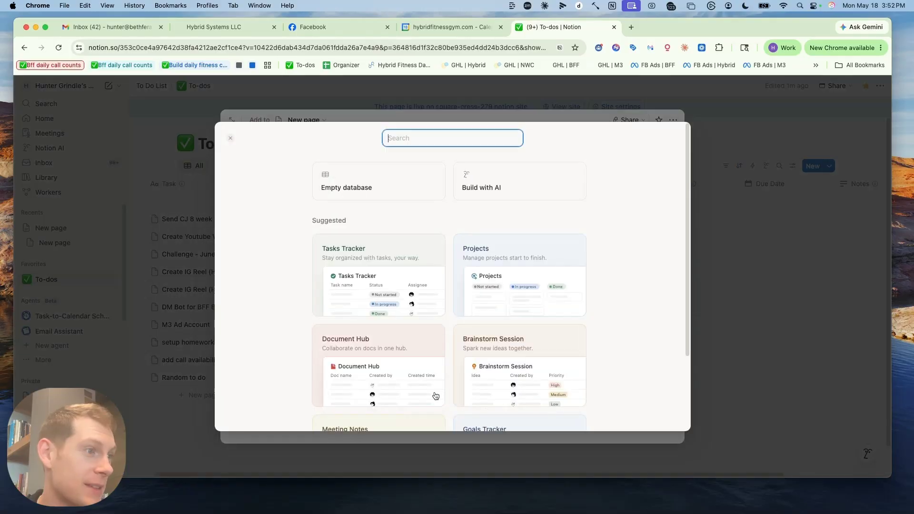
click(362, 181)
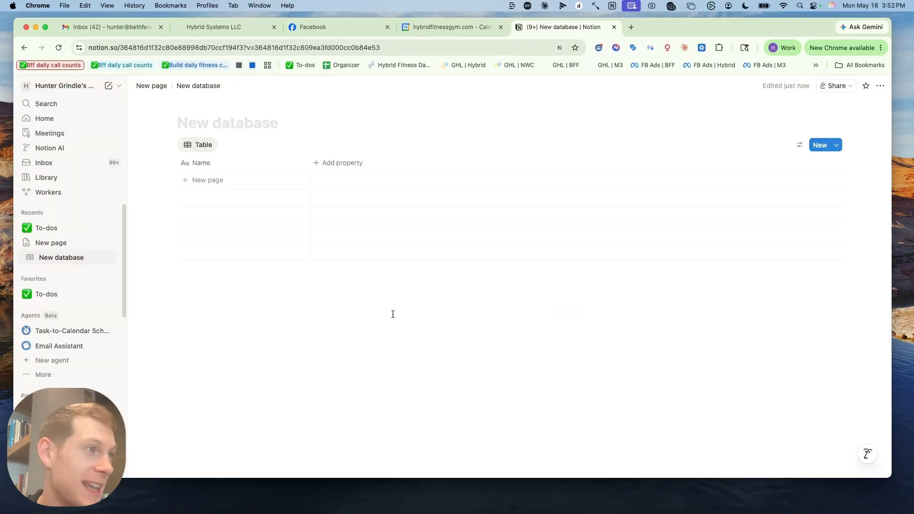
- Rename the database's title property to "to do" and add a first entry named "To Do"
click(224, 184)
click(207, 163)
click(215, 180)
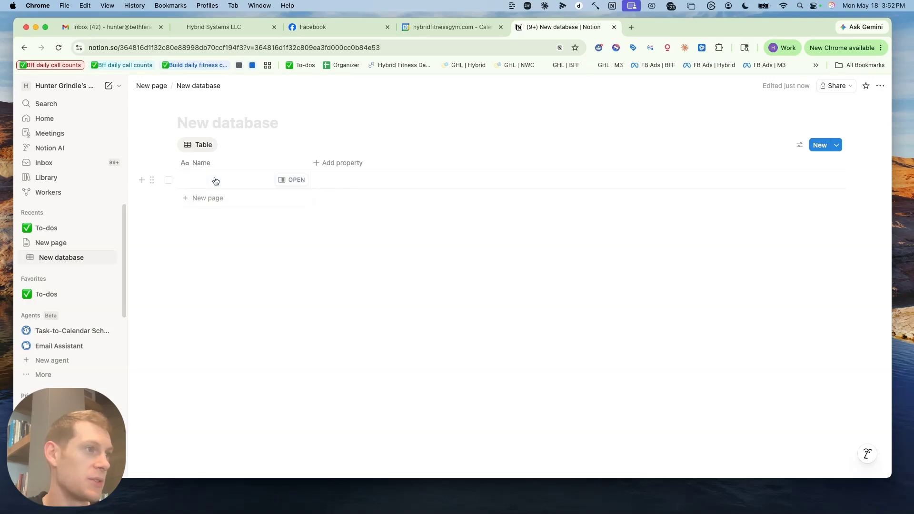
text(To Do)
- Add two text properties to the new database and name them Status and Importance
click(339, 162)
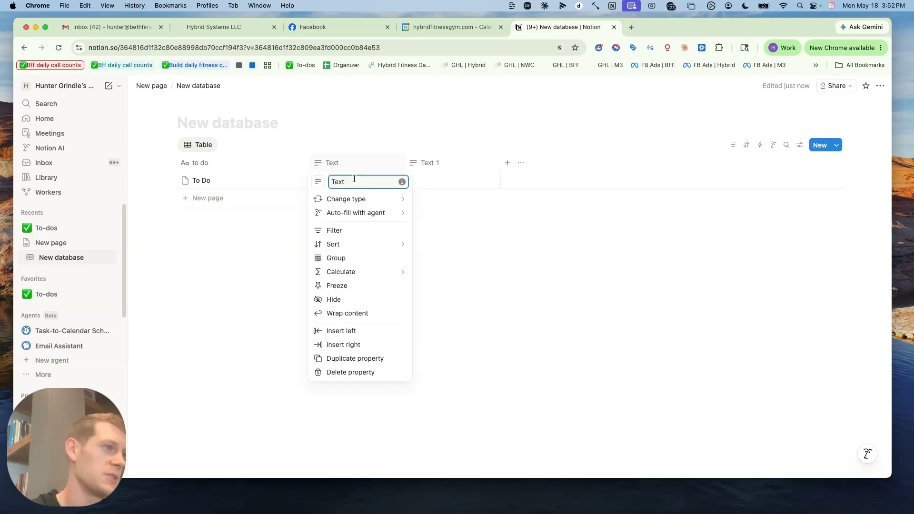
double_click(353, 180)
text(Status)
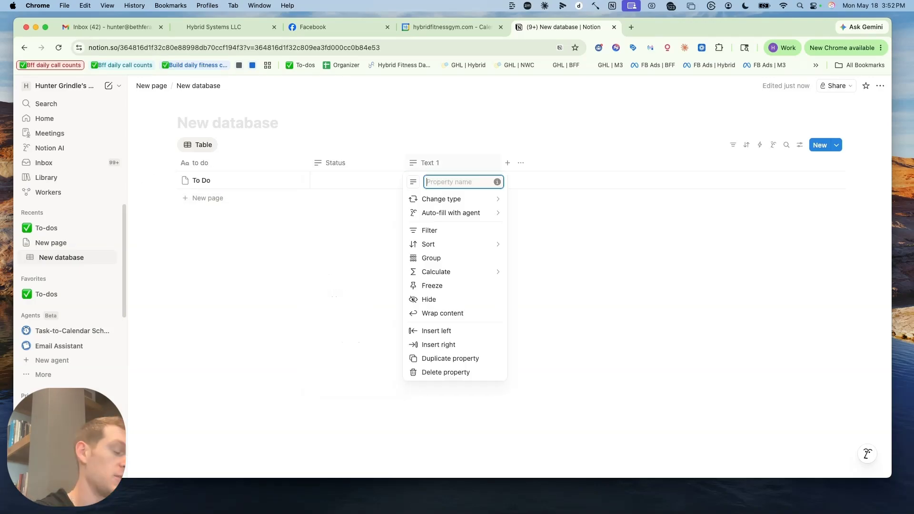
text(Importance)
- Add a text property named Priority and a select property named Estimated Time
click(507, 162)
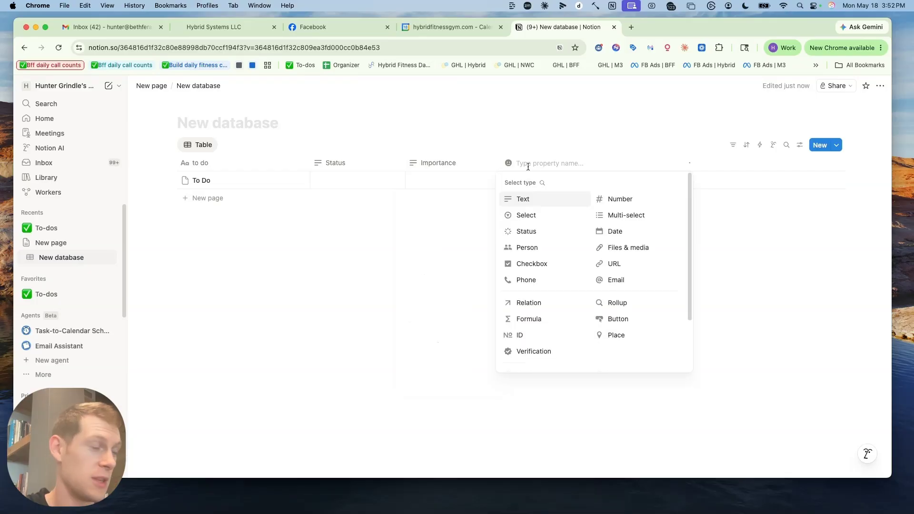
text(Priority)
key(Return)
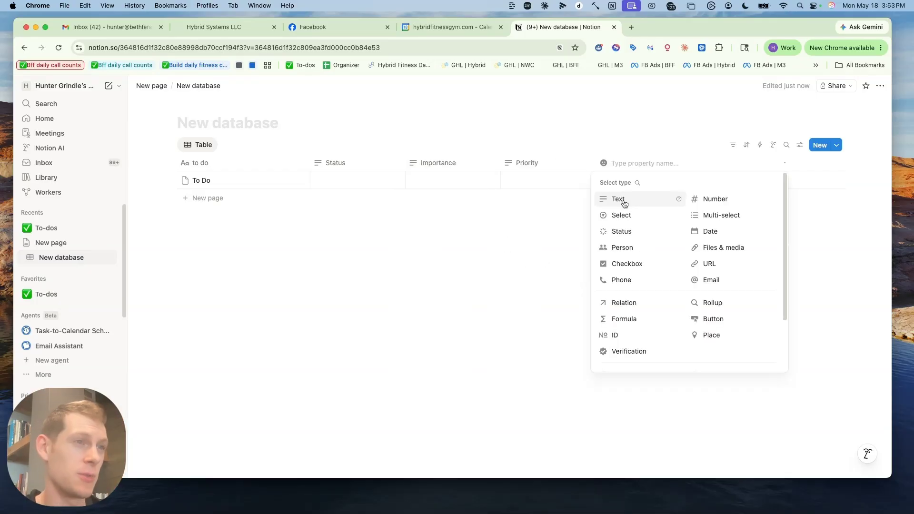
scroll(638, 262, down, 3)
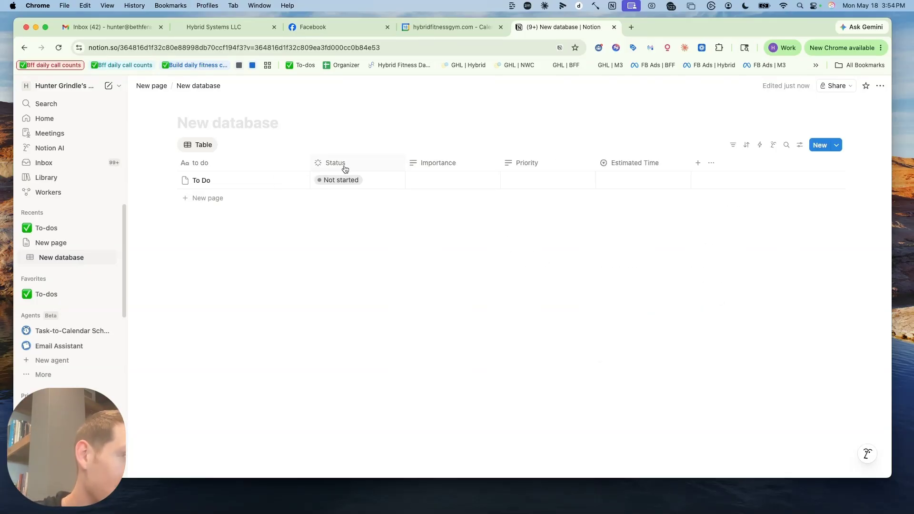
- Check the Status property's type and the status cell of the "To Do" entry
click(344, 165)
mouse_move(363, 203)
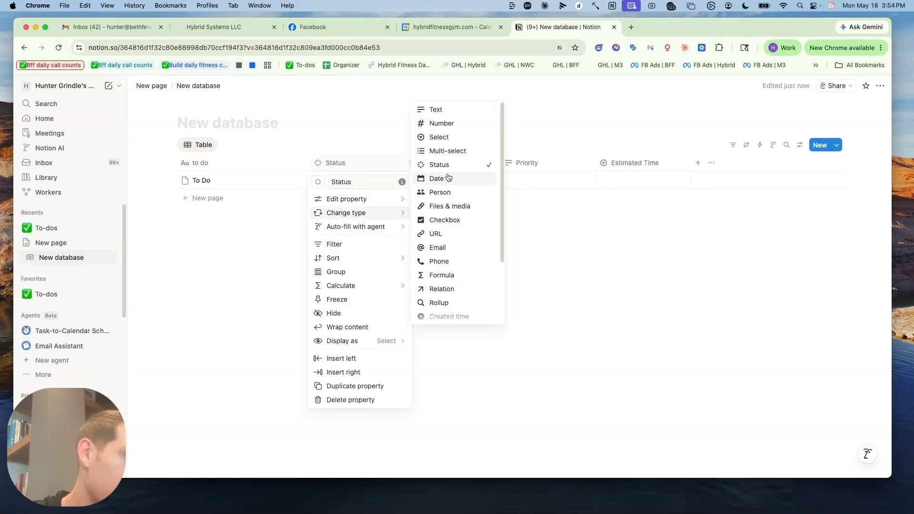
click(562, 270)
click(353, 182)
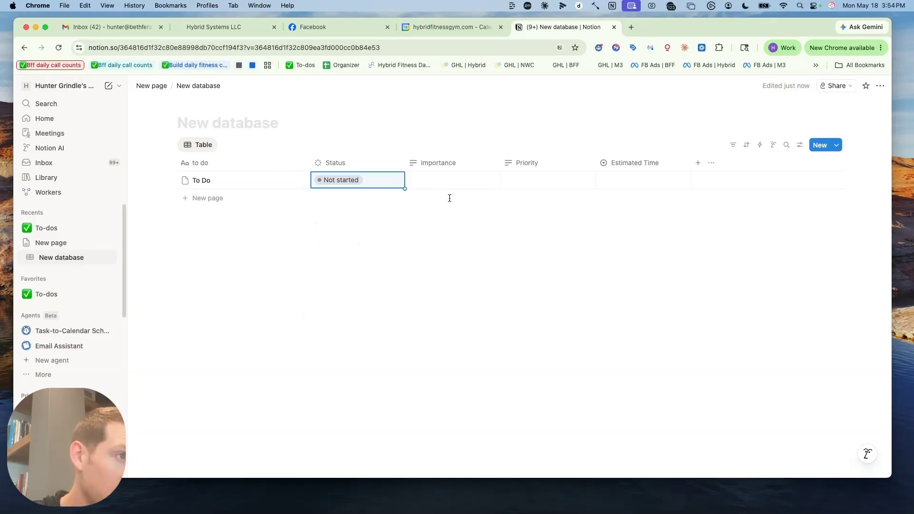
key(Escape)
- Change the Importance property's type to Select
click(441, 164)
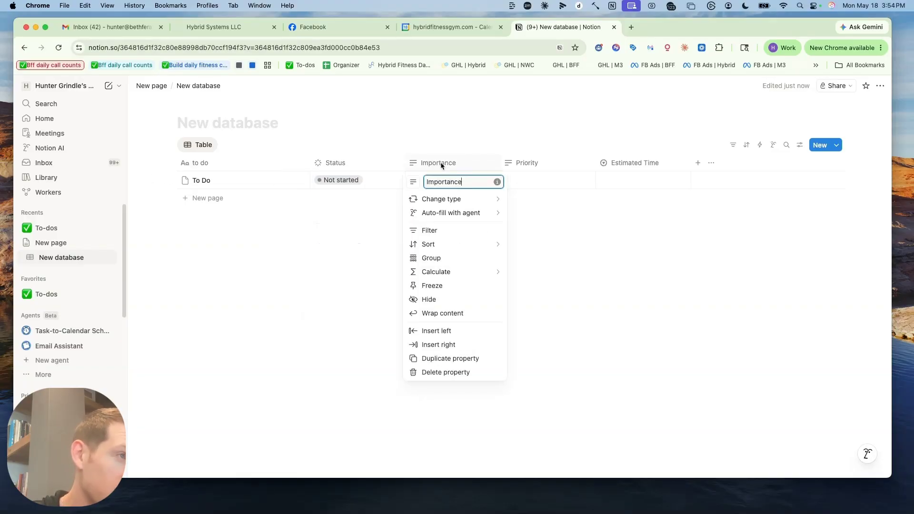
click(455, 199)
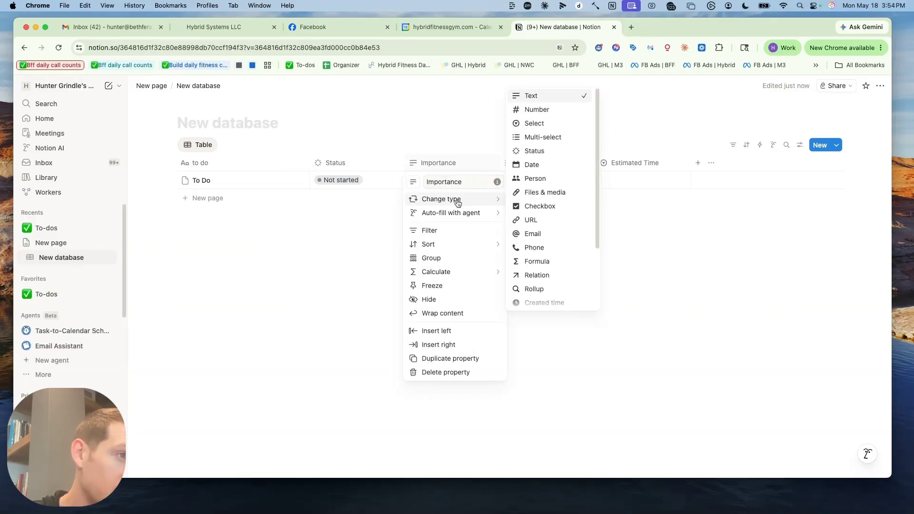
click(555, 126)
- Create the Importance options Very Important, Important and Nice to Have, leaving Nice to Have assigned to the "To Do" entry
click(443, 180)
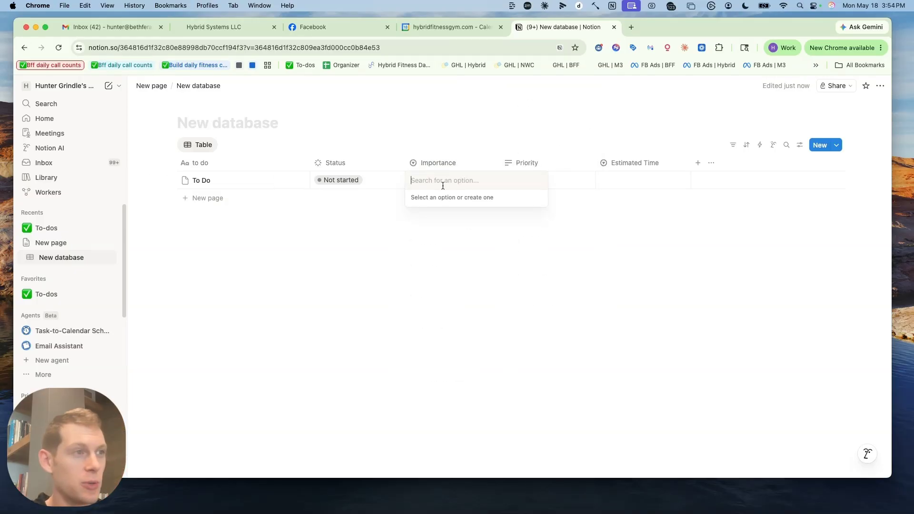
text(Very Important)
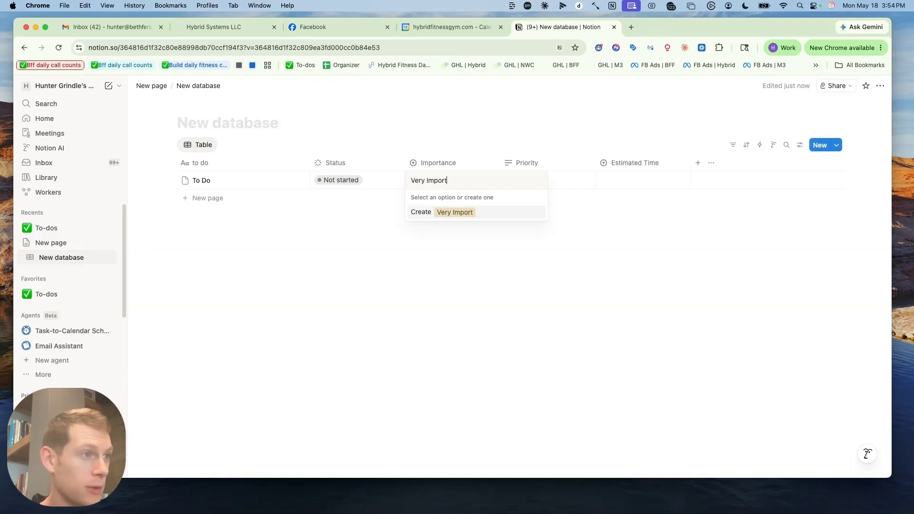
key(Return)
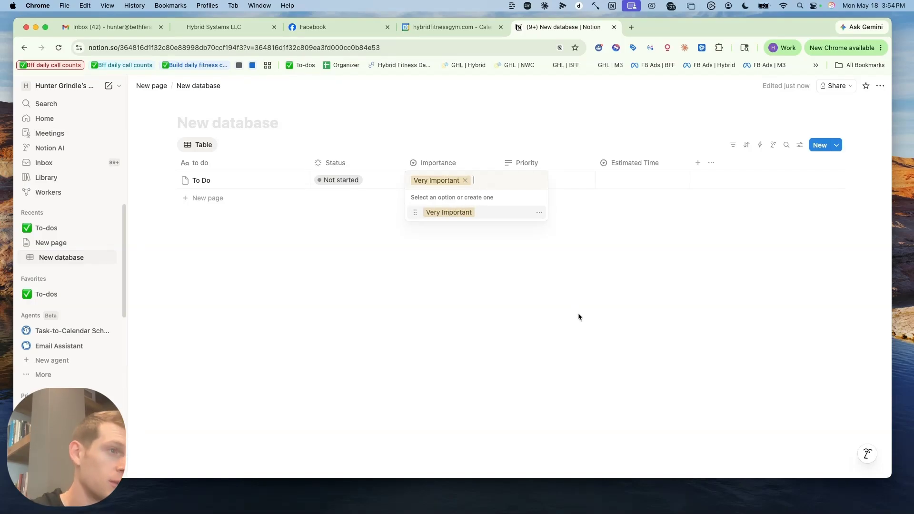
key(BackSpace)
text(Impor)
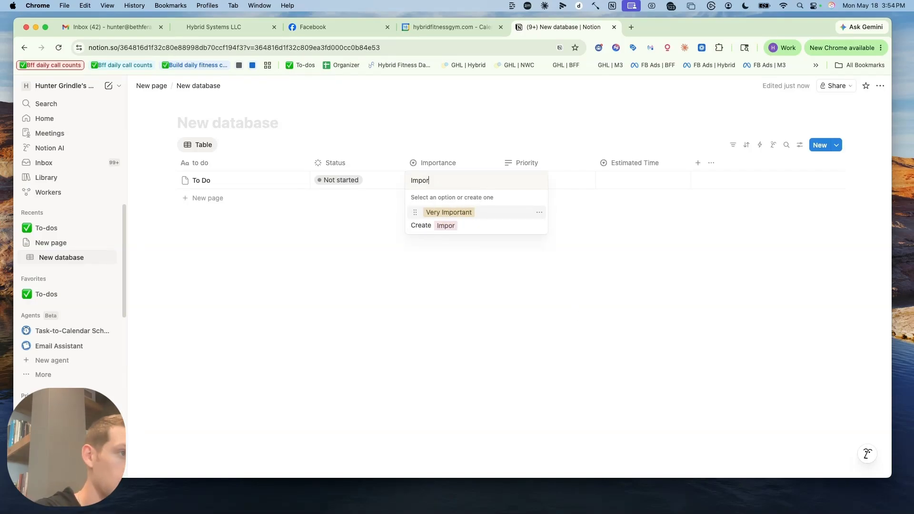
text(tant)
key(Return)
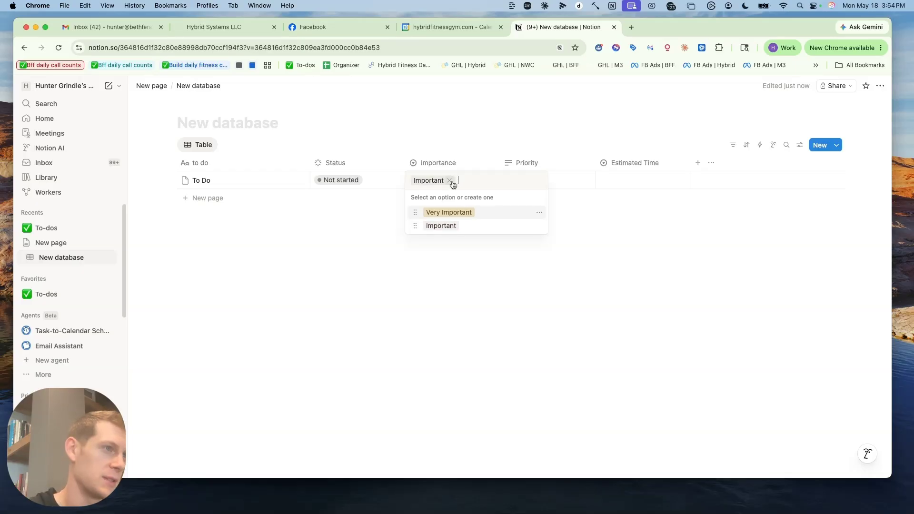
click(449, 181)
text(Nice to Have)
key(Return)
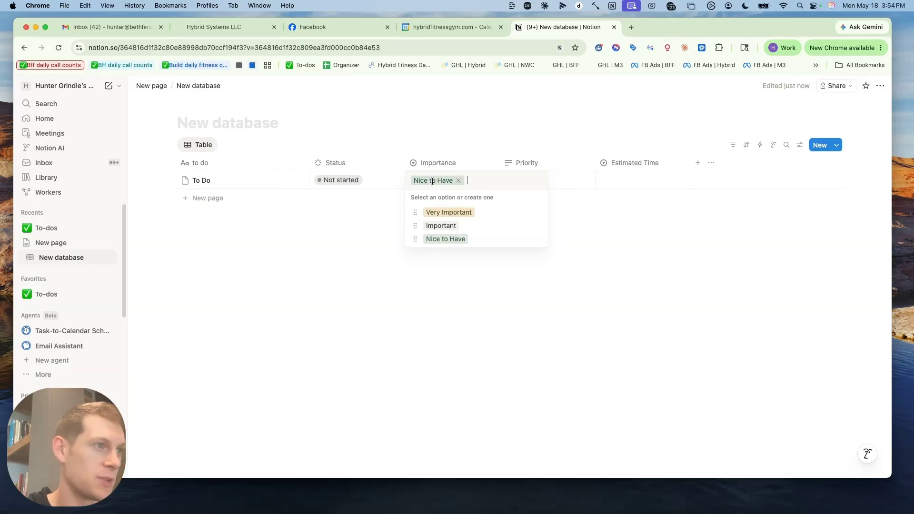
- Enter "High Priority" as the "To Do" entry's priority and change the Priority property's type to Select
click(543, 185)
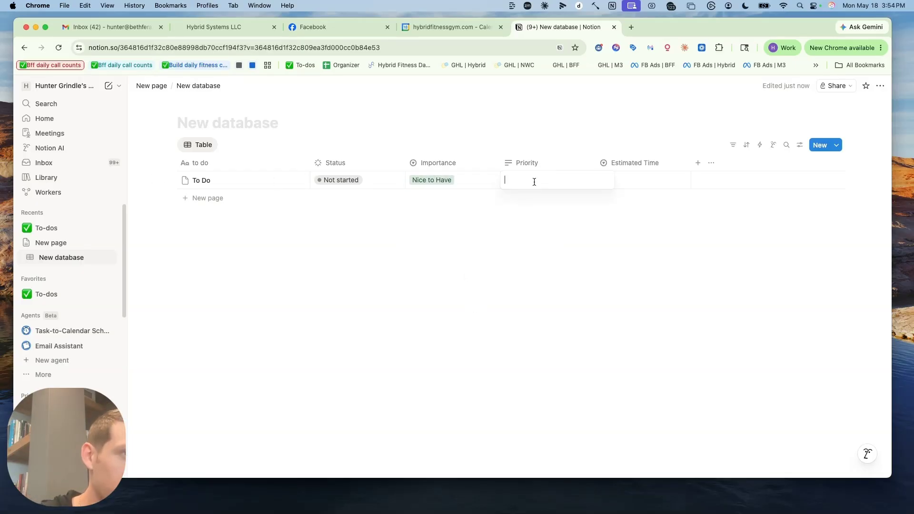
text(Urgent)
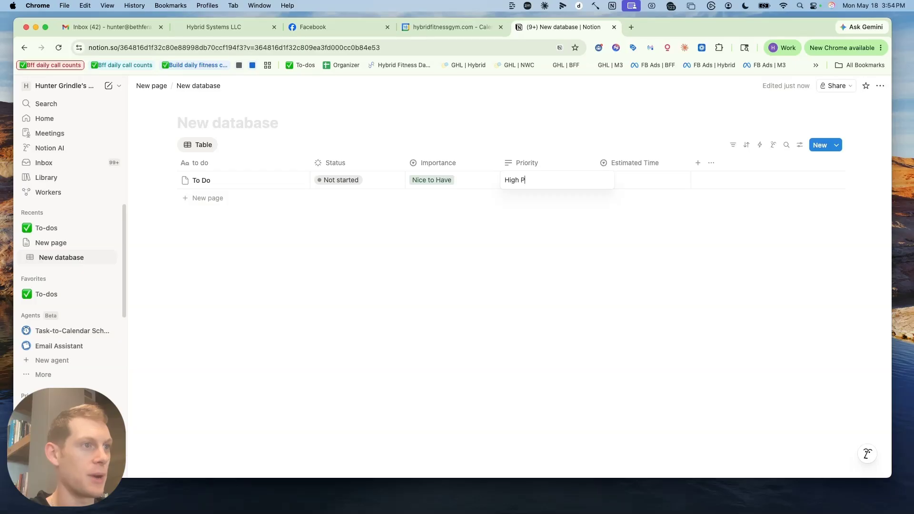
click(520, 163)
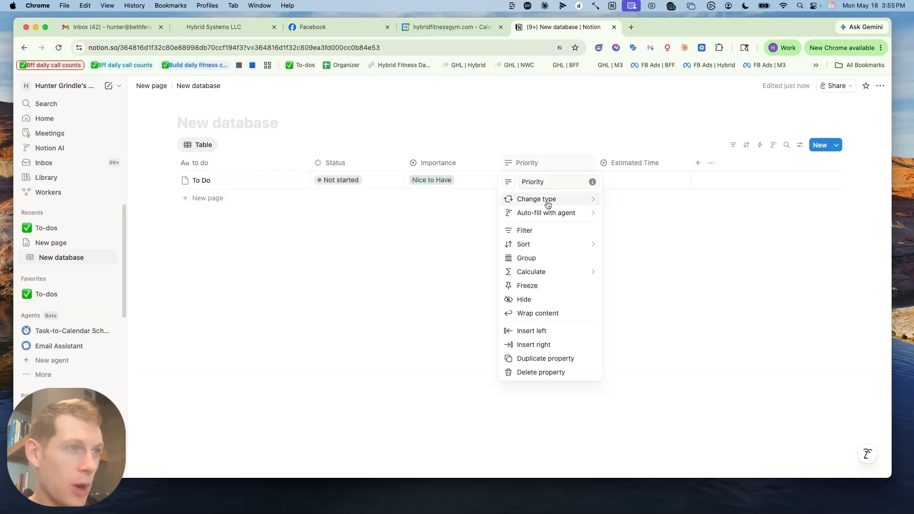
mouse_move(571, 204)
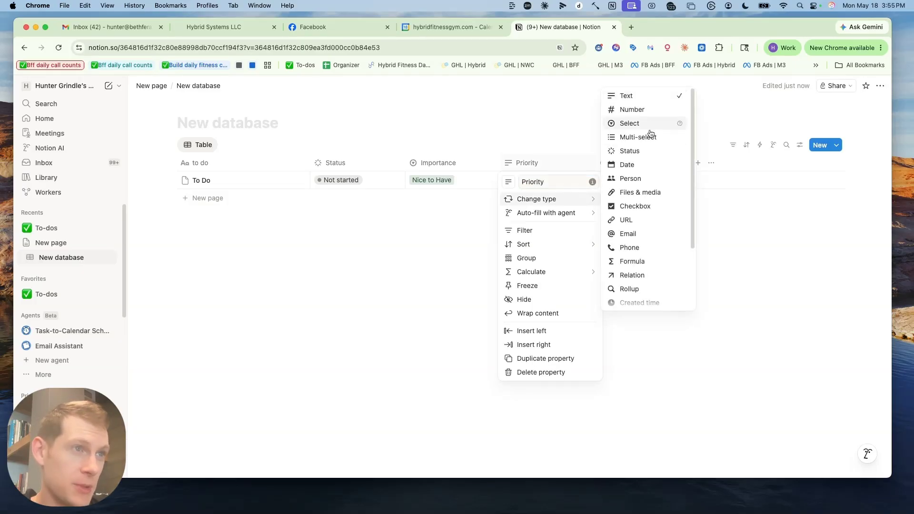
click(645, 124)
- Create the Priority options Medium Priority and Low Priority, leaving Low Priority assigned to the "To Do" entry
click(552, 187)
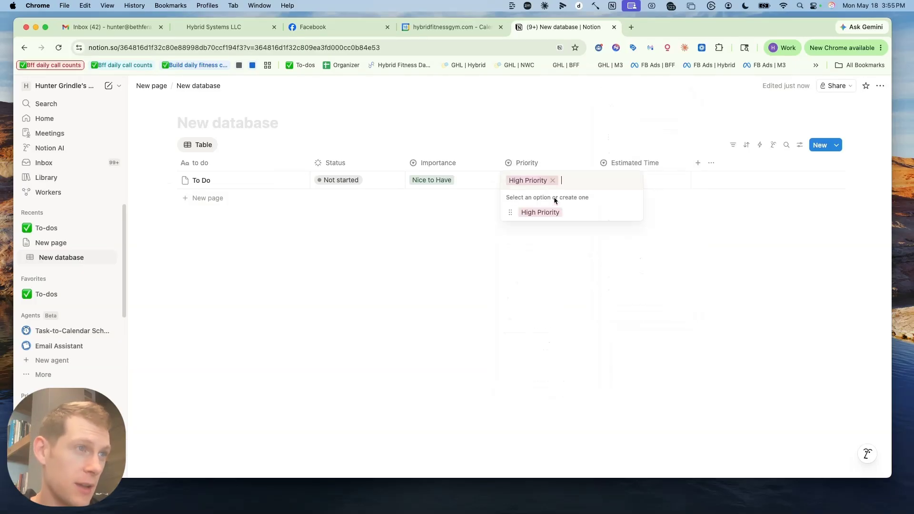
text(Medium Priority)
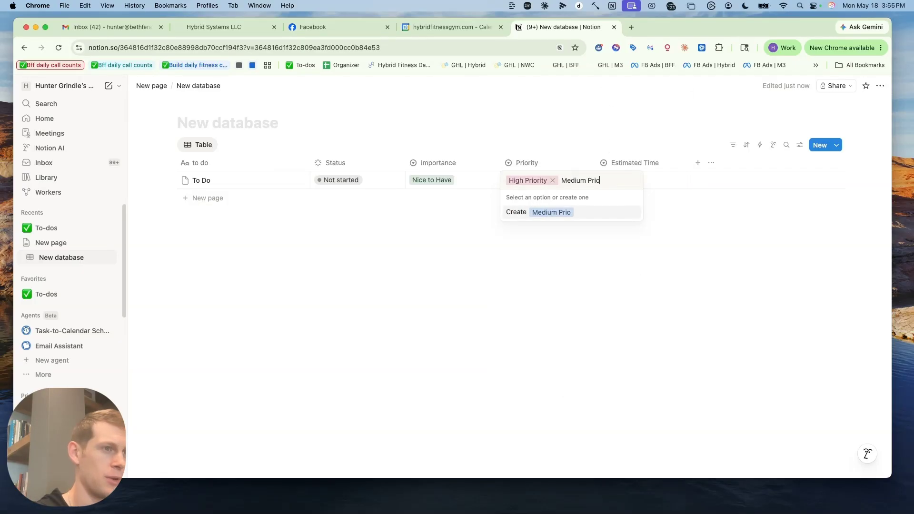
key(Return)
text(Low Priority)
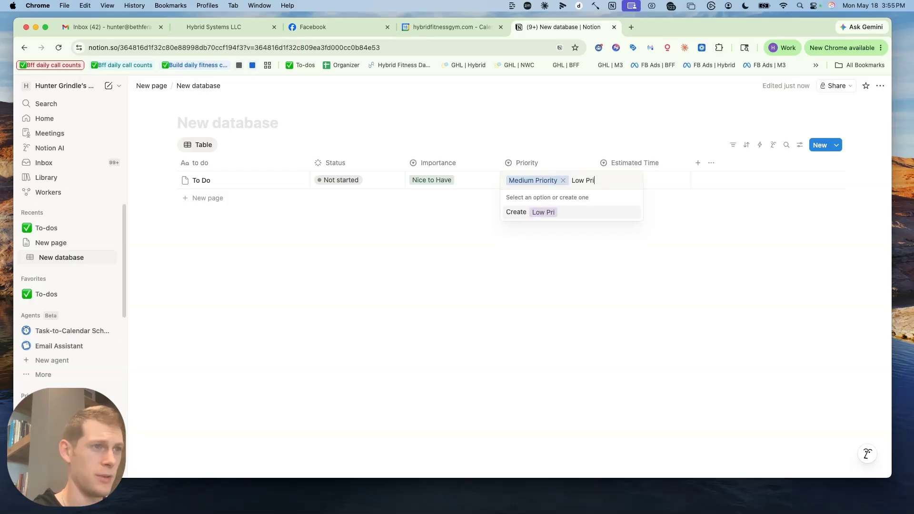
key(Return)
- Create the Estimated Time options 15m, 30m, 45m and 1hr, leaving 1hr assigned to the "To Do" entry
click(645, 187)
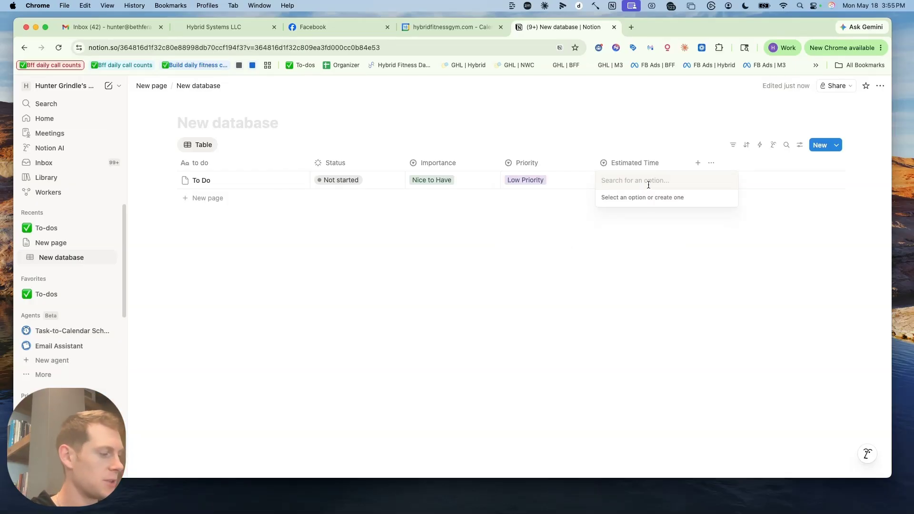
text(15m)
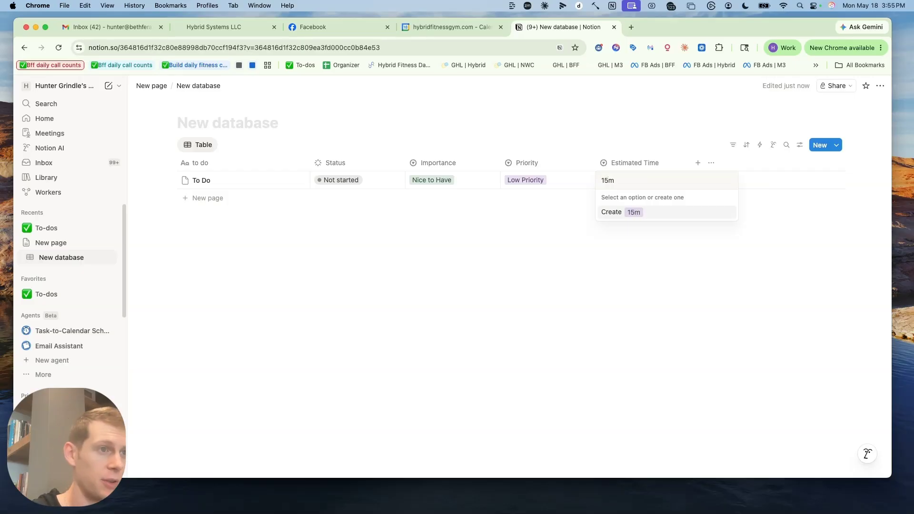
click(623, 216)
text(30m)
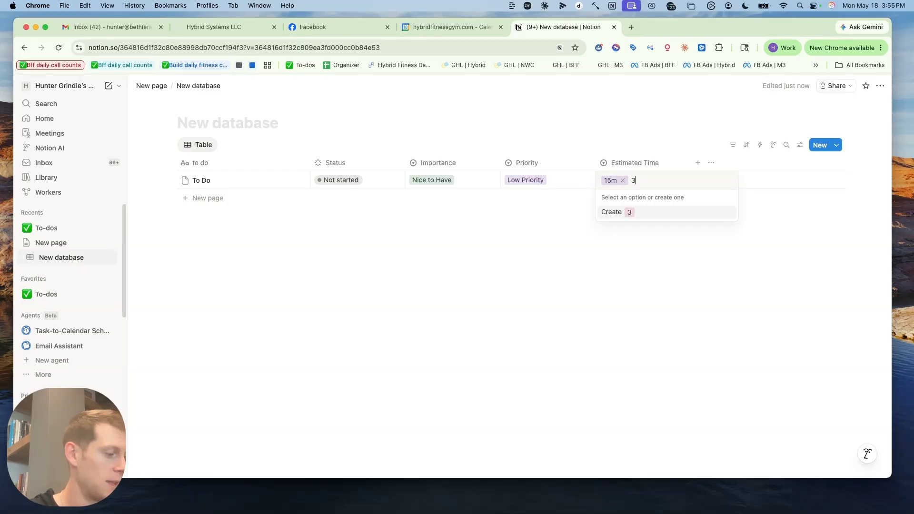
key(Return)
text(45)
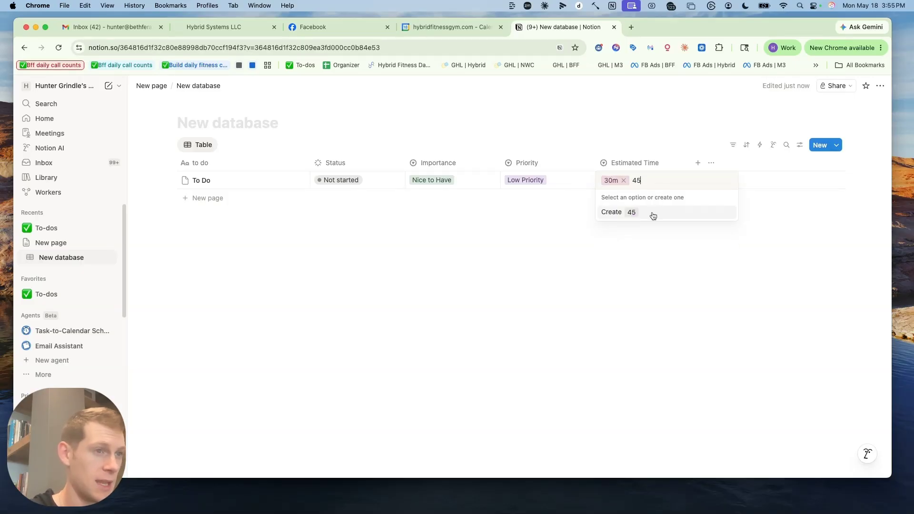
text(m)
key(Return)
click(652, 184)
text(1hr)
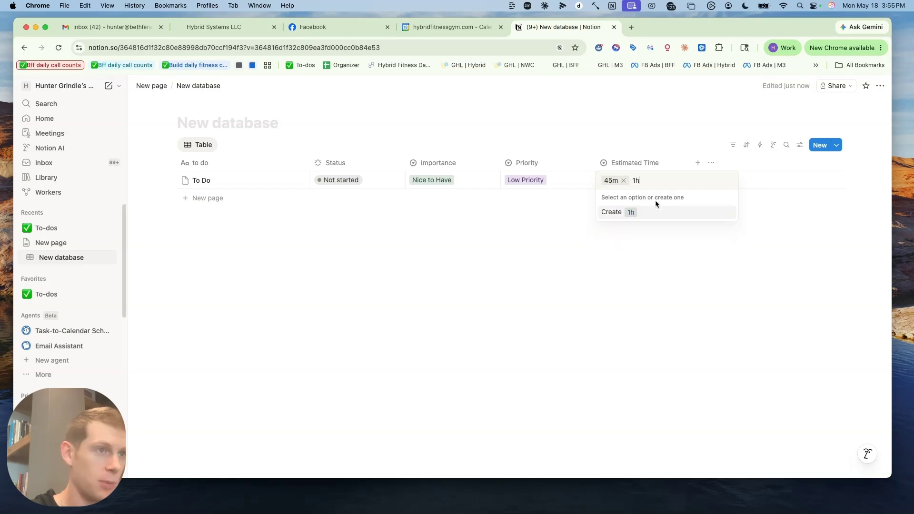
key(Return)
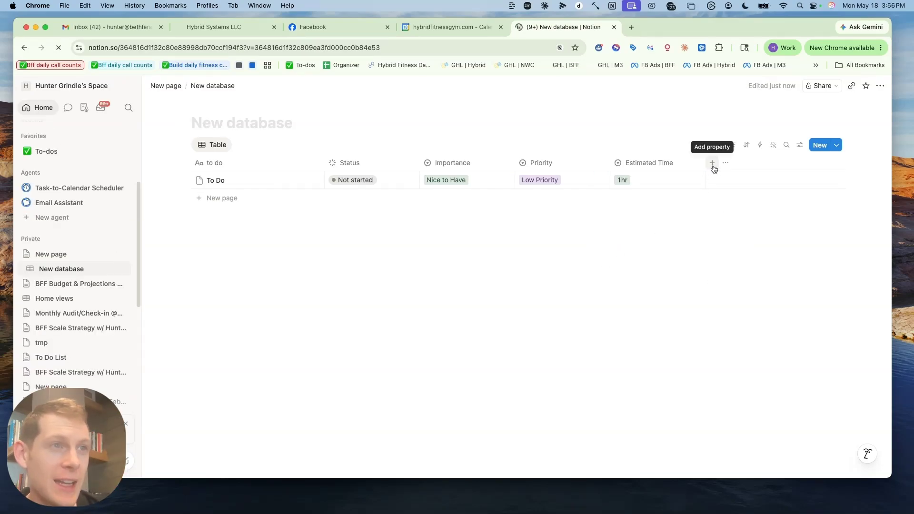
- Add a new Select property after Estimated Time
click(713, 163)
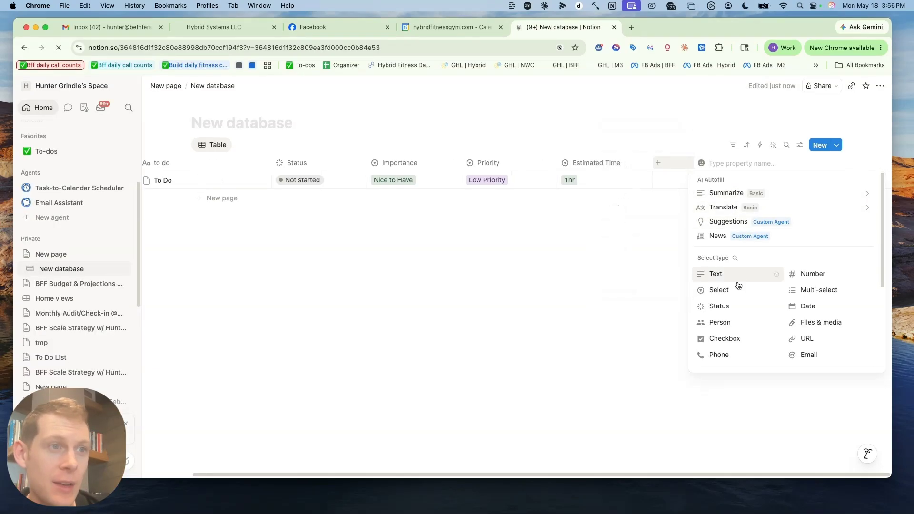
click(731, 298)
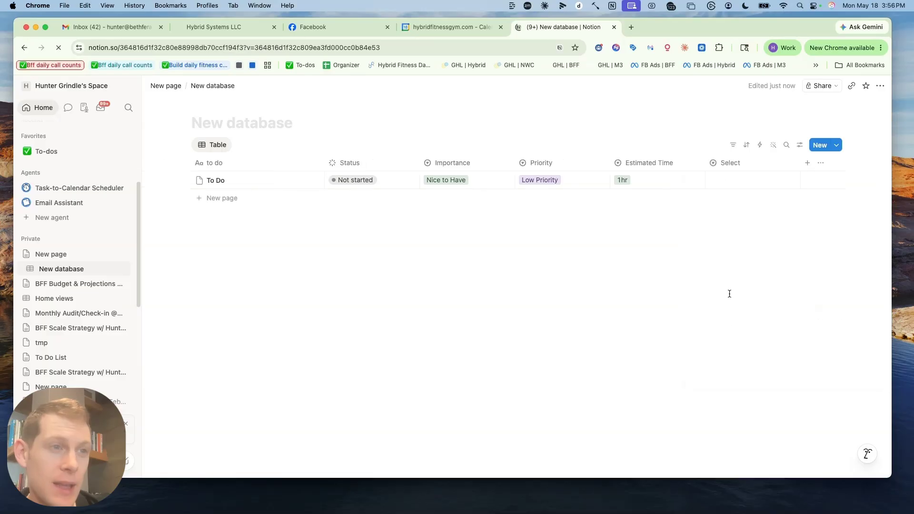
click(722, 180)
key(Escape)
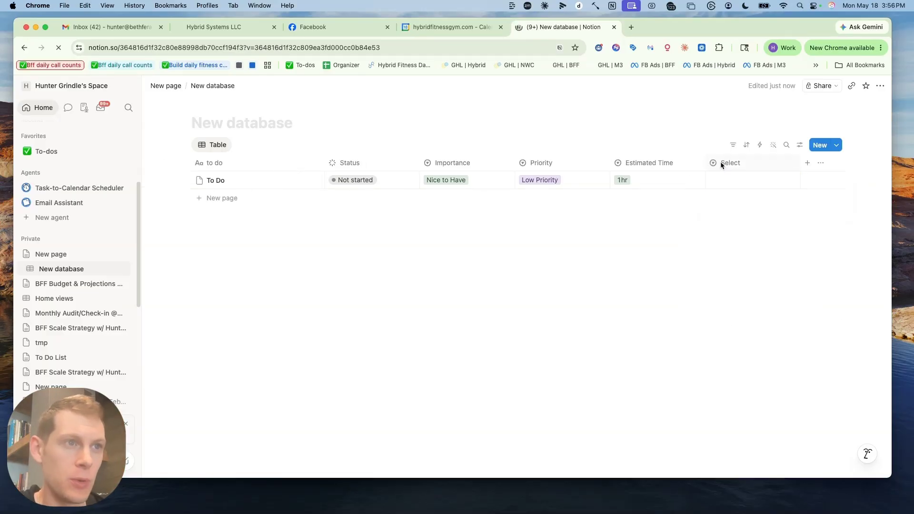
- Change the new Select property's type to Date and rename it "Due date"
click(721, 161)
mouse_move(742, 203)
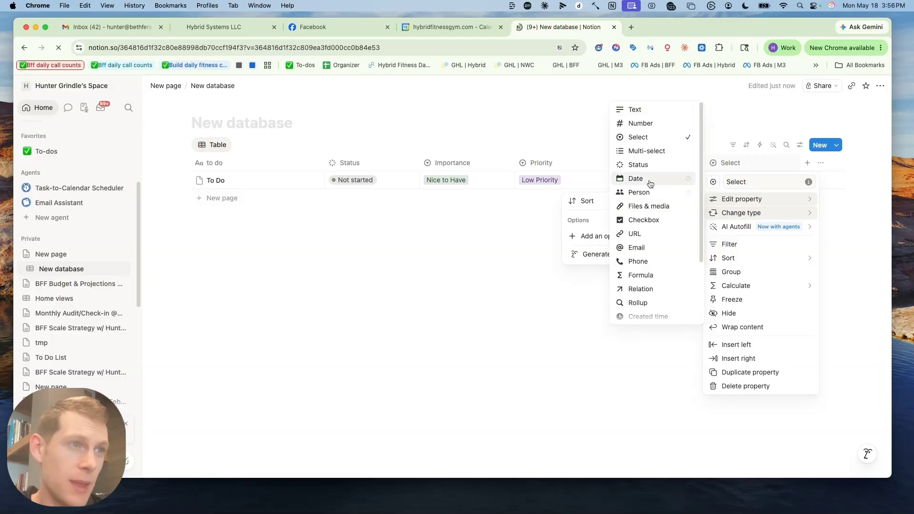
click(649, 184)
click(731, 163)
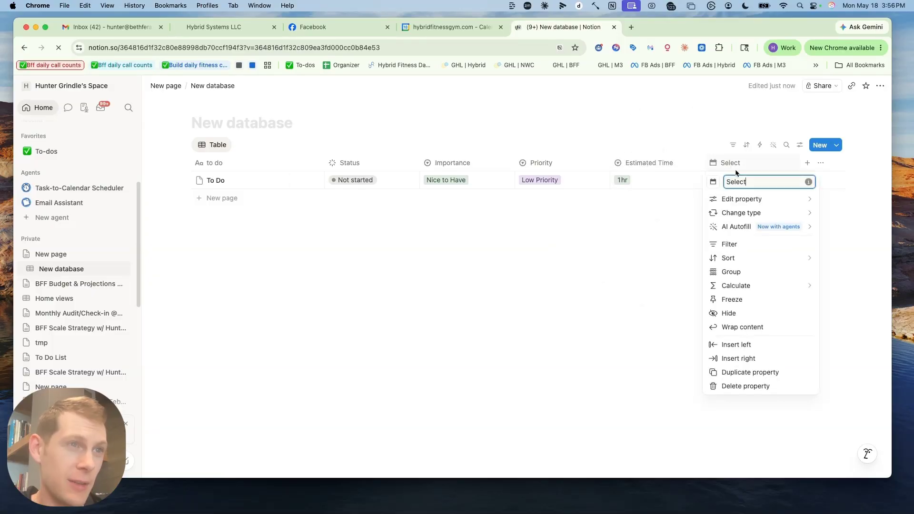
text(Due date)
click(594, 295)
- Set the "To Do" entry's due date to May 19, 2026
click(745, 180)
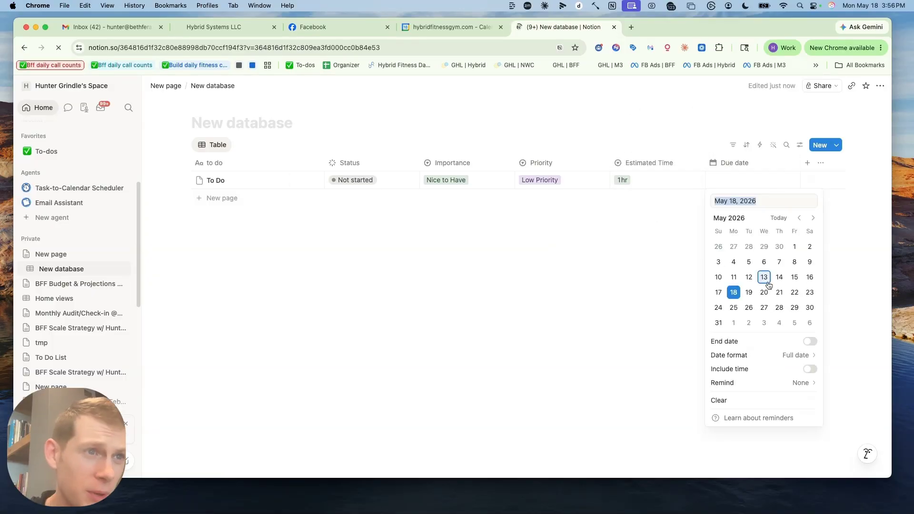
click(749, 295)
click(662, 252)
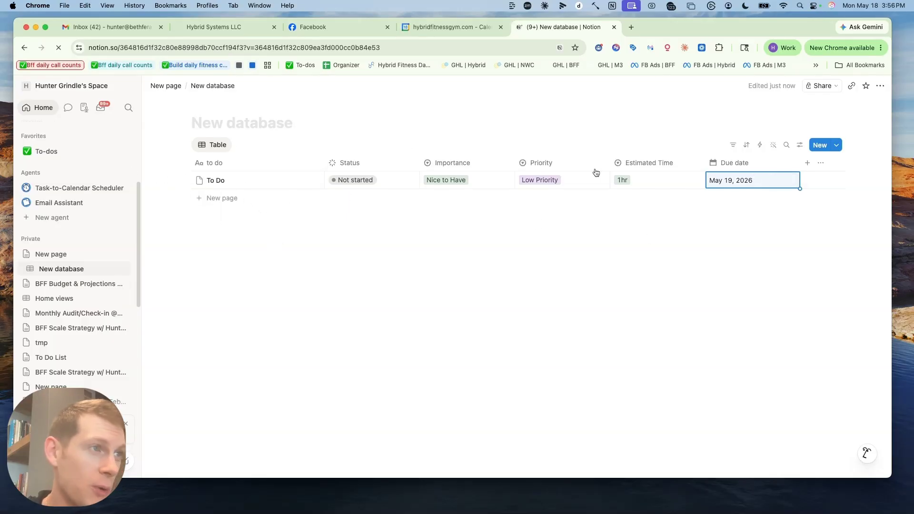
- Add a second entry named "test" to the database
click(228, 199)
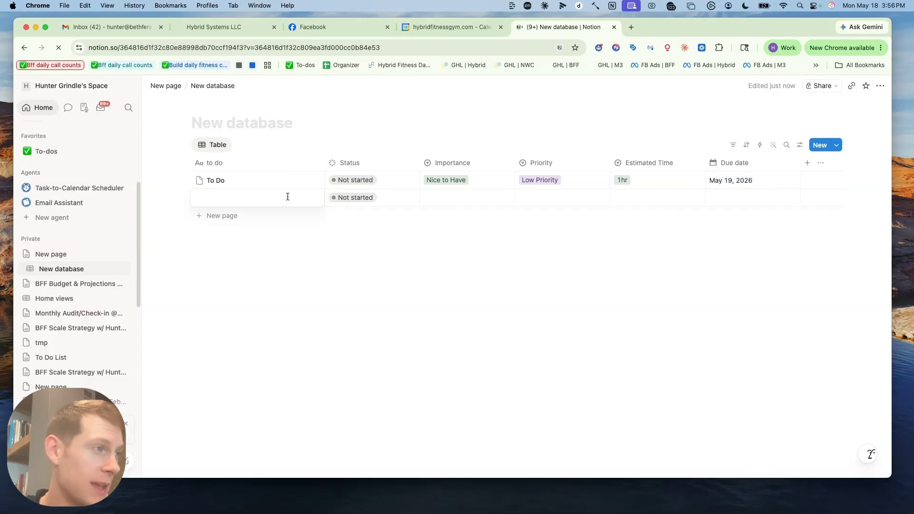
text(test)
key(Return)
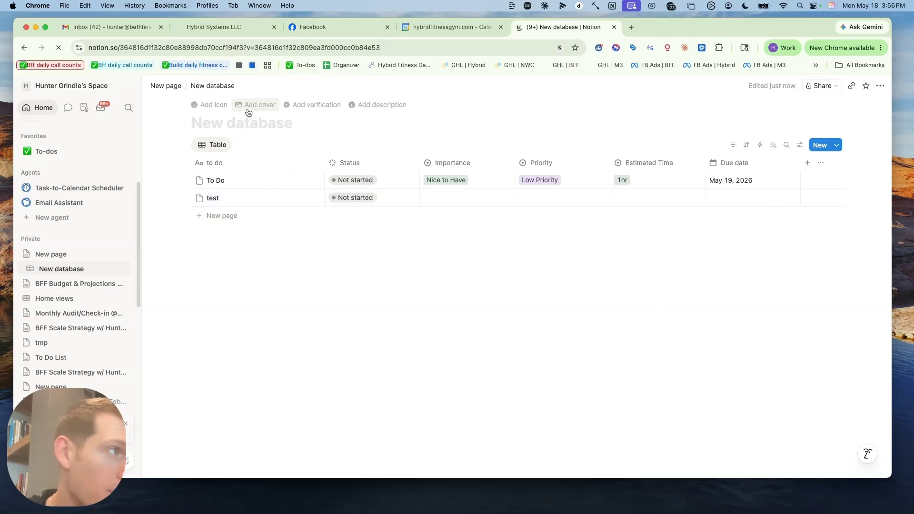
- Open the Task-to-Calendar Scheduler agent's page
scroll(112, 307, down, 1)
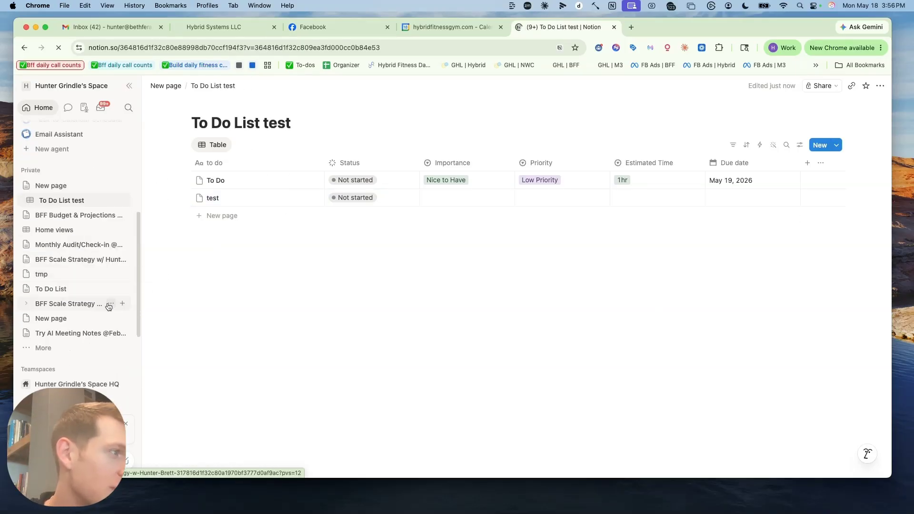
scroll(119, 324, up, 5)
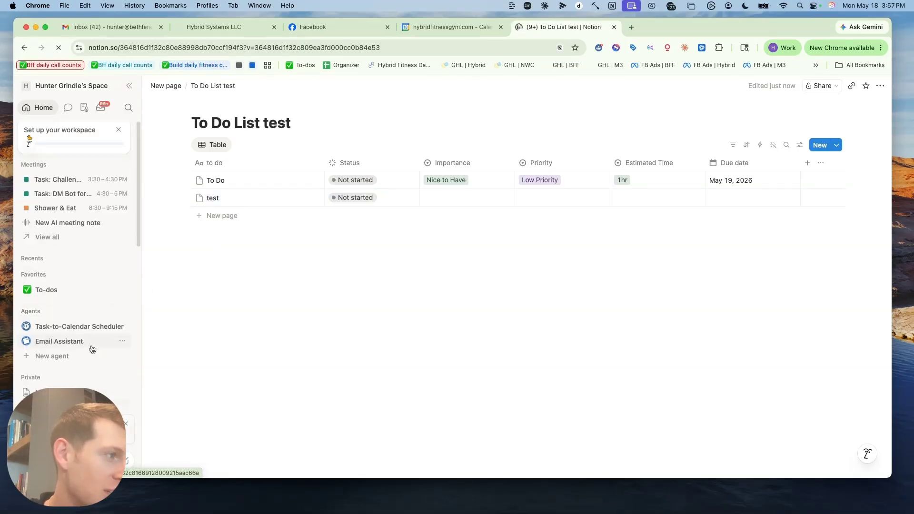
click(76, 326)
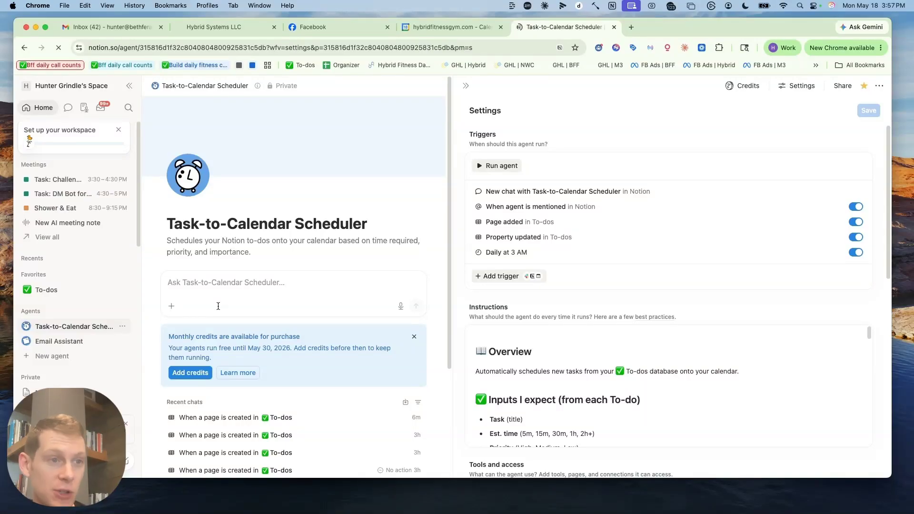
- Review the scheduler agent's triggers, automation instructions, and its Notion and calendar access settings
scroll(543, 322, down, 2)
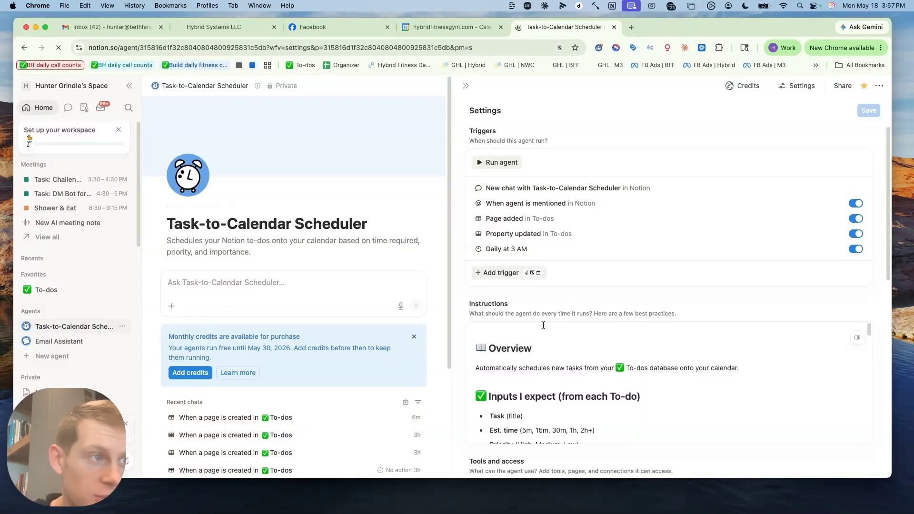
scroll(533, 332, up, 1)
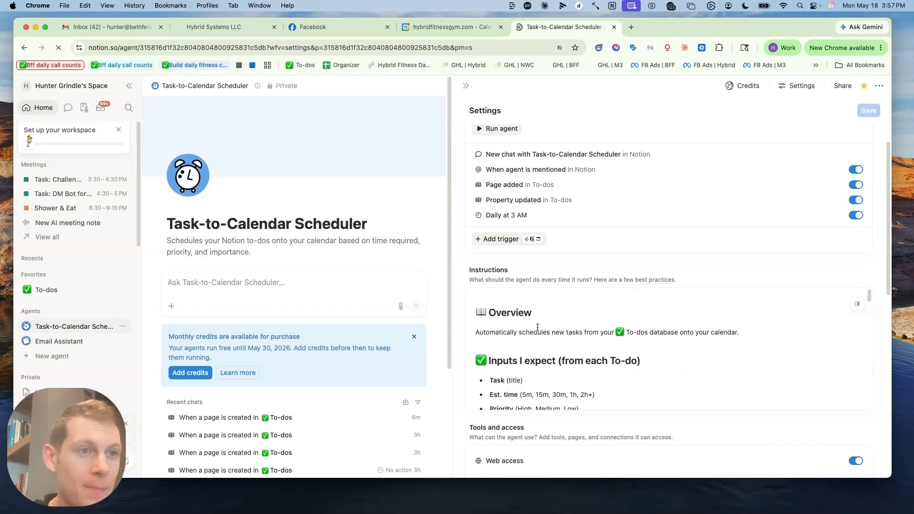
scroll(533, 330, down, 5)
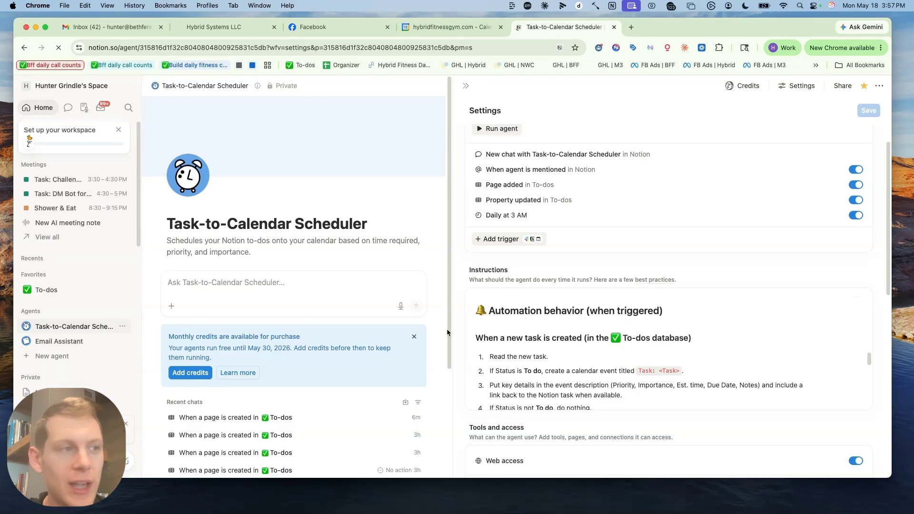
scroll(113, 330, down, 5)
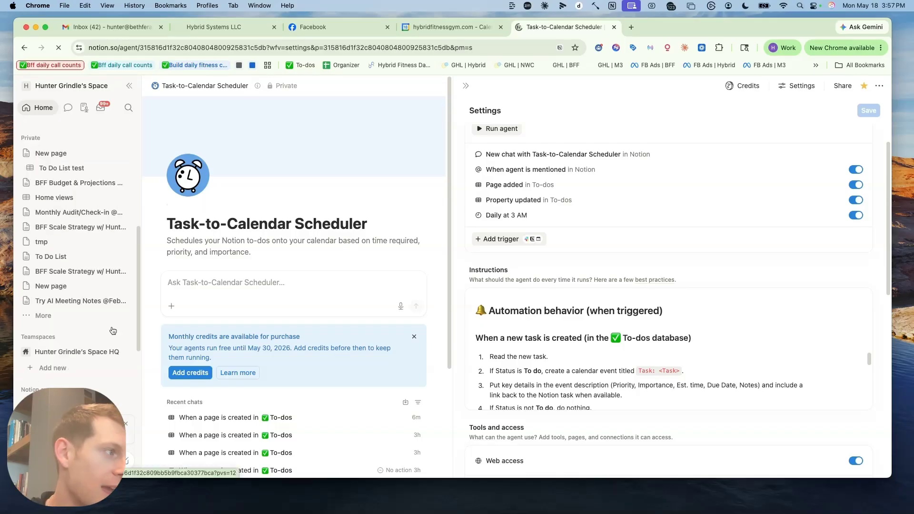
scroll(113, 330, down, 3)
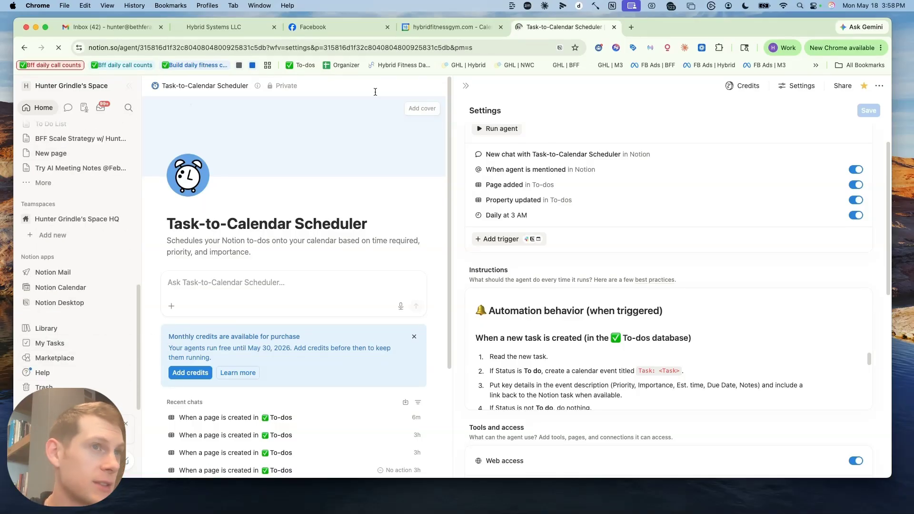
scroll(557, 238, down, 10)
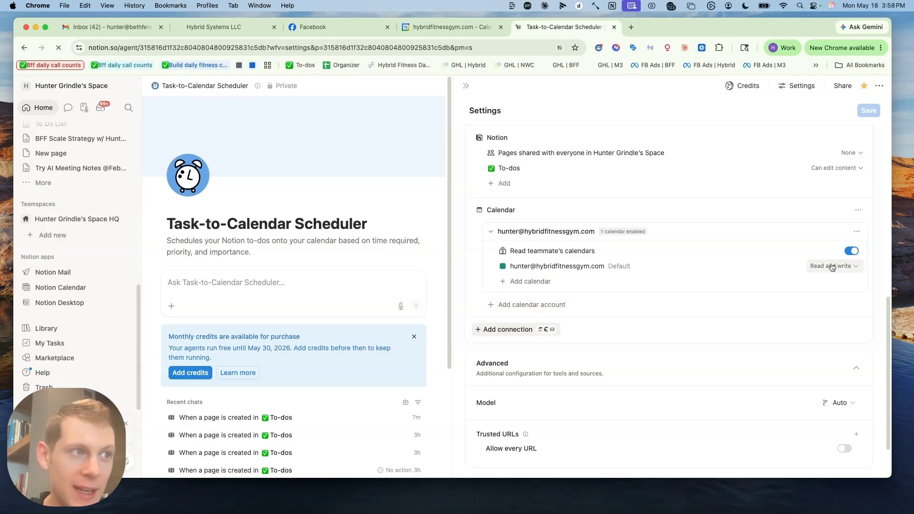
scroll(597, 276, up, 1)
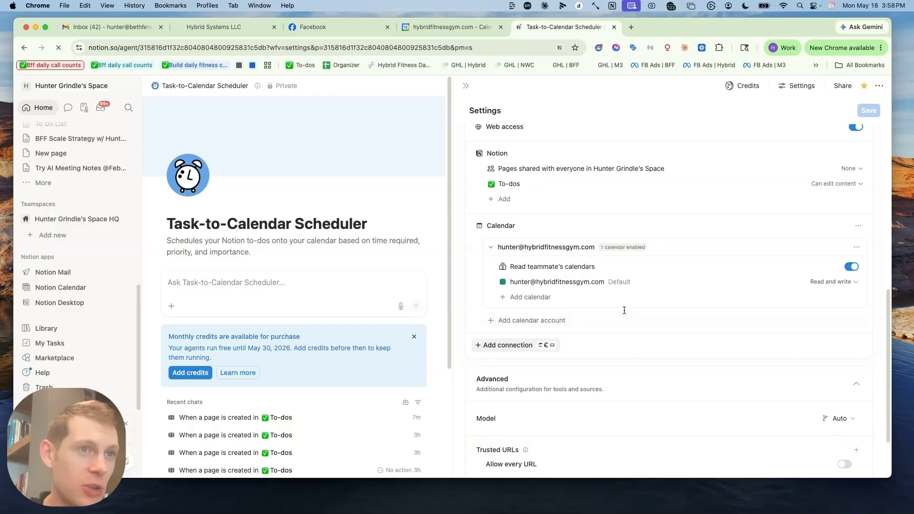
scroll(502, 159, up, 1)
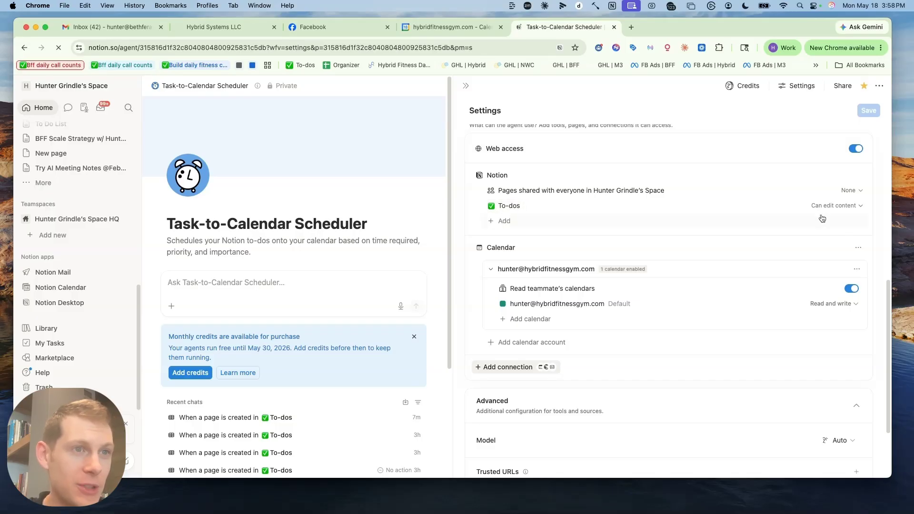
scroll(698, 255, down, 1)
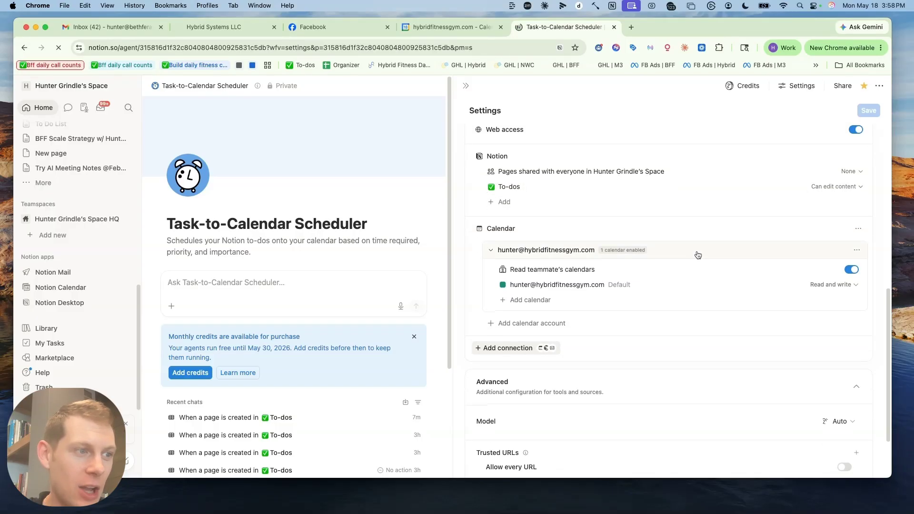